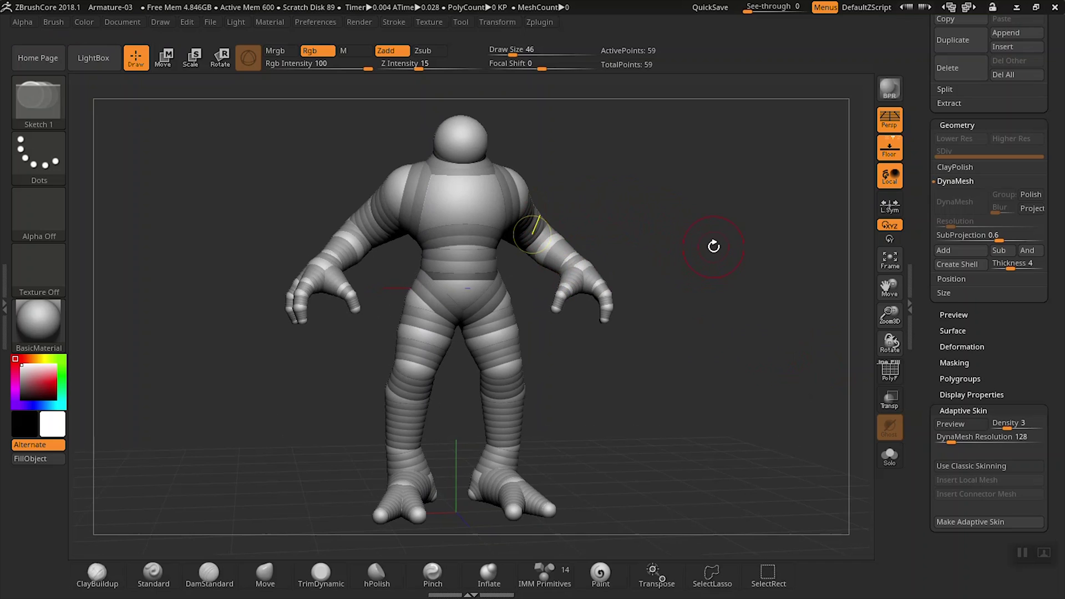
# - Orbit around the troll armature and bring the Adaptive Skin settings into view
pyautogui.moveTo(713, 245); pyautogui.dragTo(690, 239)
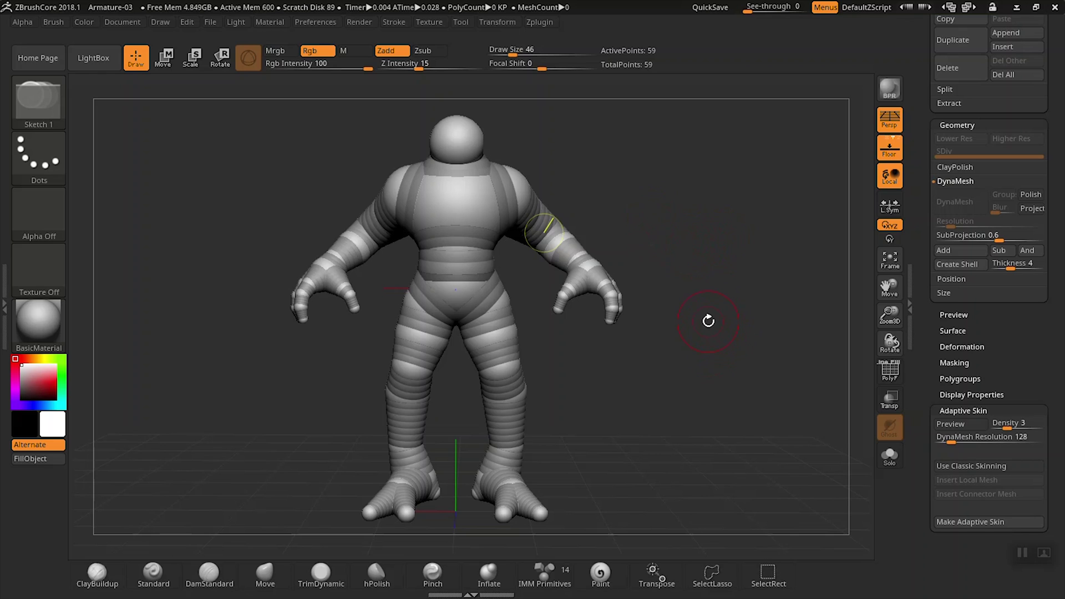
pyautogui.moveTo(716, 318)
pyautogui.mouseDown()
pyautogui.moveTo(718, 331)
pyautogui.moveTo(711, 317)
pyautogui.mouseUp()
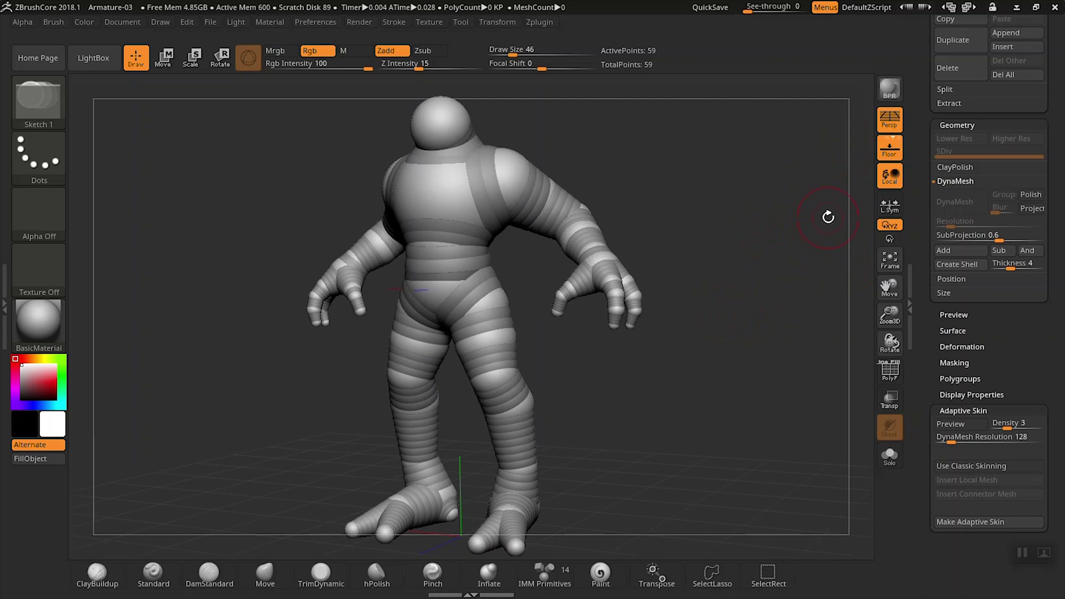
pyautogui.moveTo(923, 119); pyautogui.dragTo(918, 183)
pyautogui.scroll(-5, 954, 315)
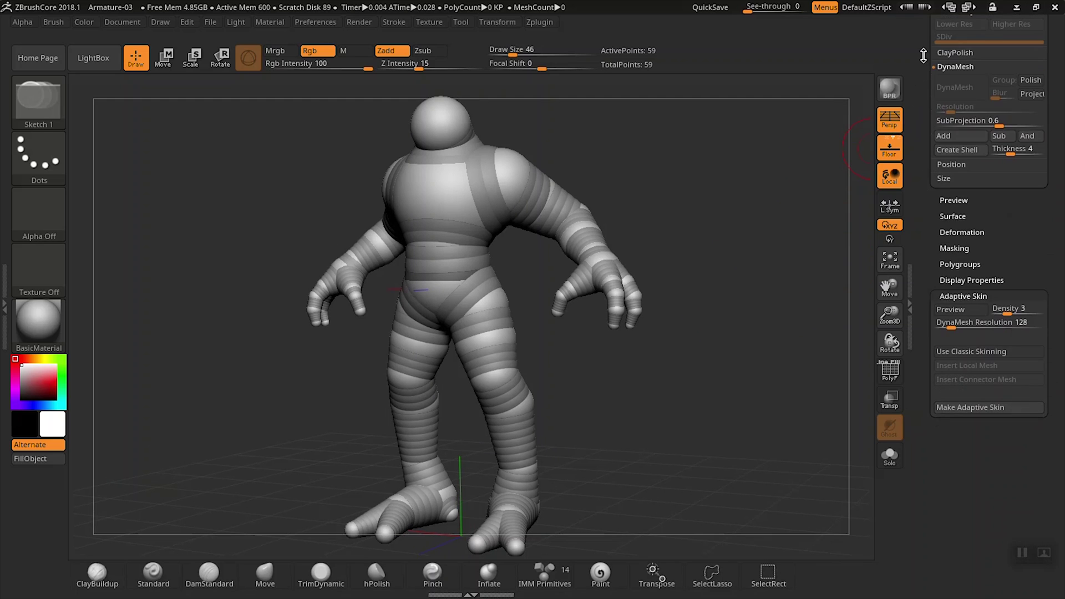
pyautogui.click(963, 303)
pyautogui.click(964, 301)
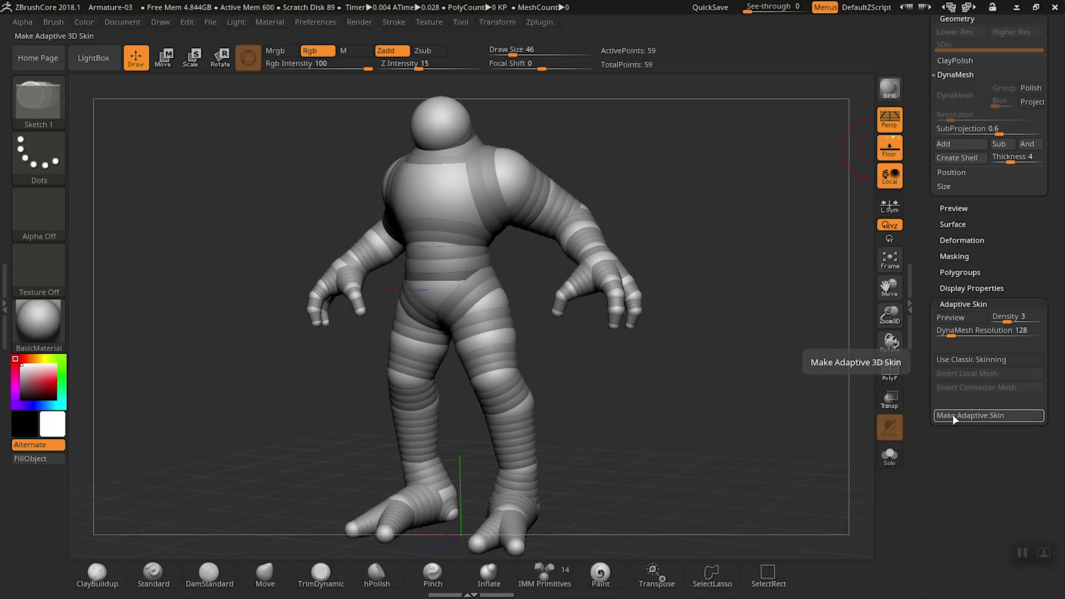
# - Set the skin Density, then toggle Preview between adaptive skin and bare armature, ending with the skin shown
pyautogui.click(1008, 318)
pyautogui.click(966, 321)
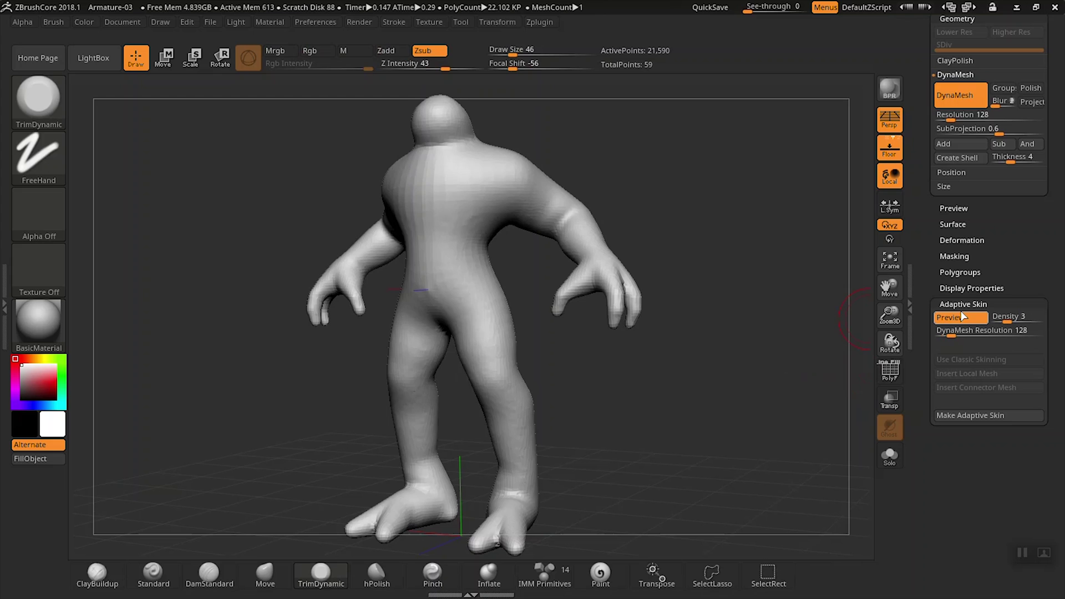
pyautogui.click(963, 316)
pyautogui.click(961, 315)
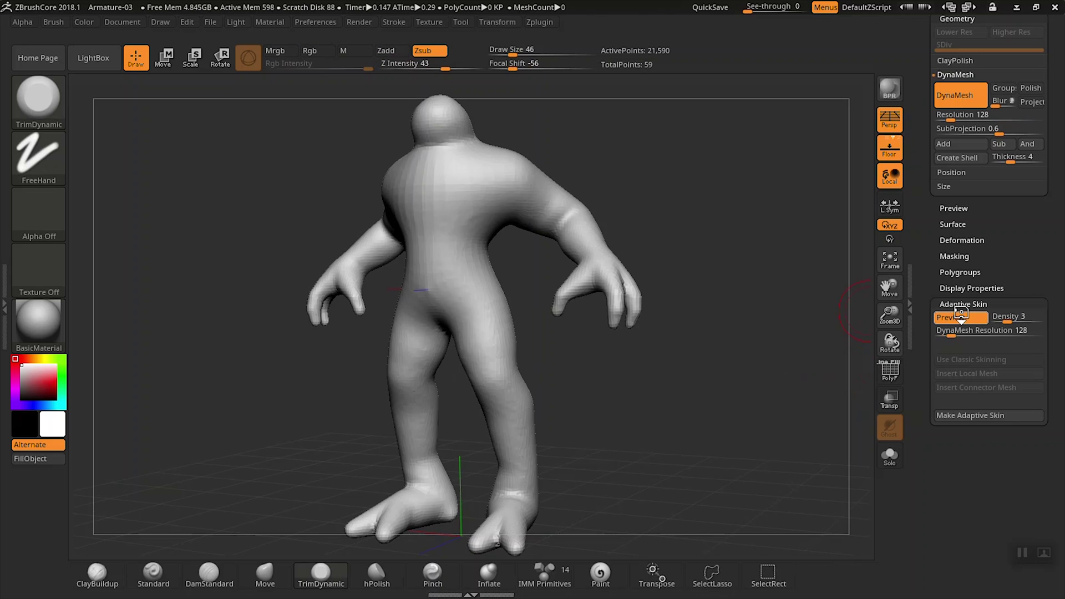
pyautogui.click(962, 315)
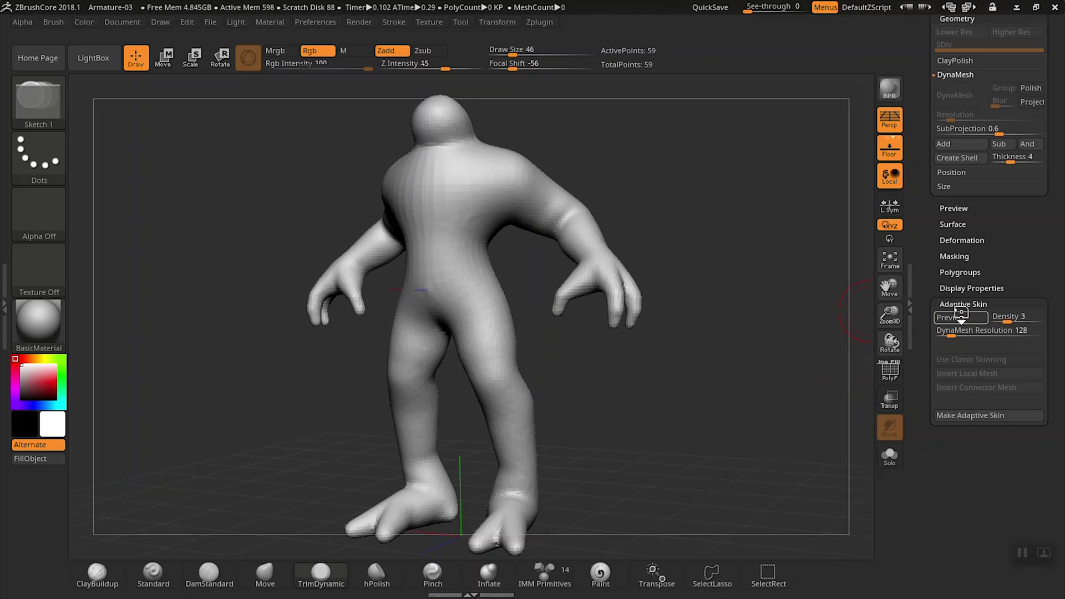
pyautogui.click(960, 315)
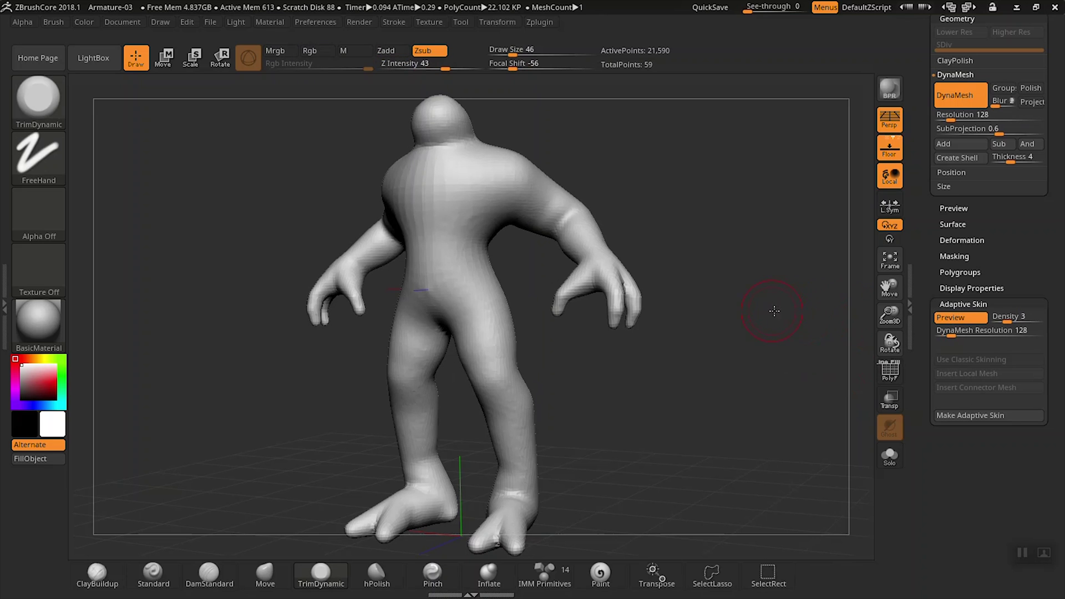
# - Zoom in on the troll's torso, turn on PolyF, and set DynaMesh Resolution to 128
pyautogui.keyDown('alt'); pyautogui.moveTo(768, 309); pyautogui.dragTo(833, 361); pyautogui.keyUp('alt')
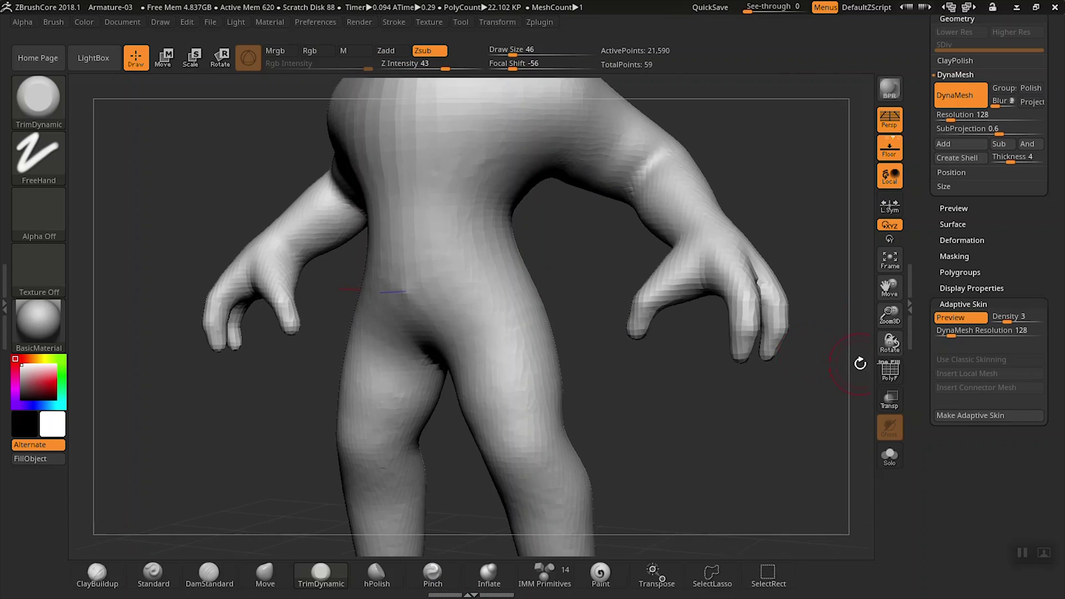
pyautogui.click(895, 377)
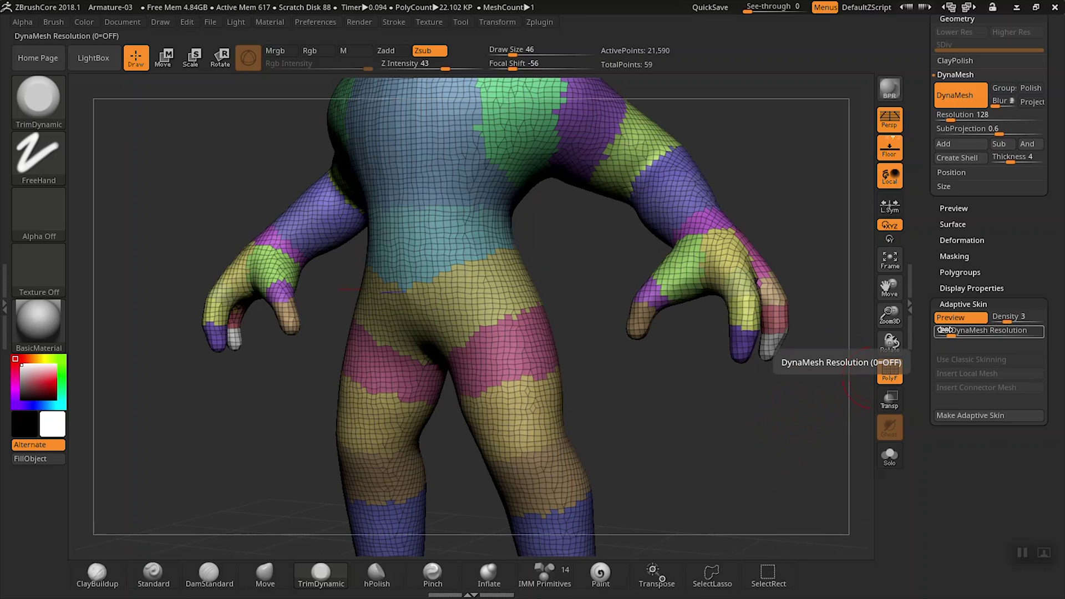
pyautogui.moveTo(942, 330); pyautogui.dragTo(961, 331)
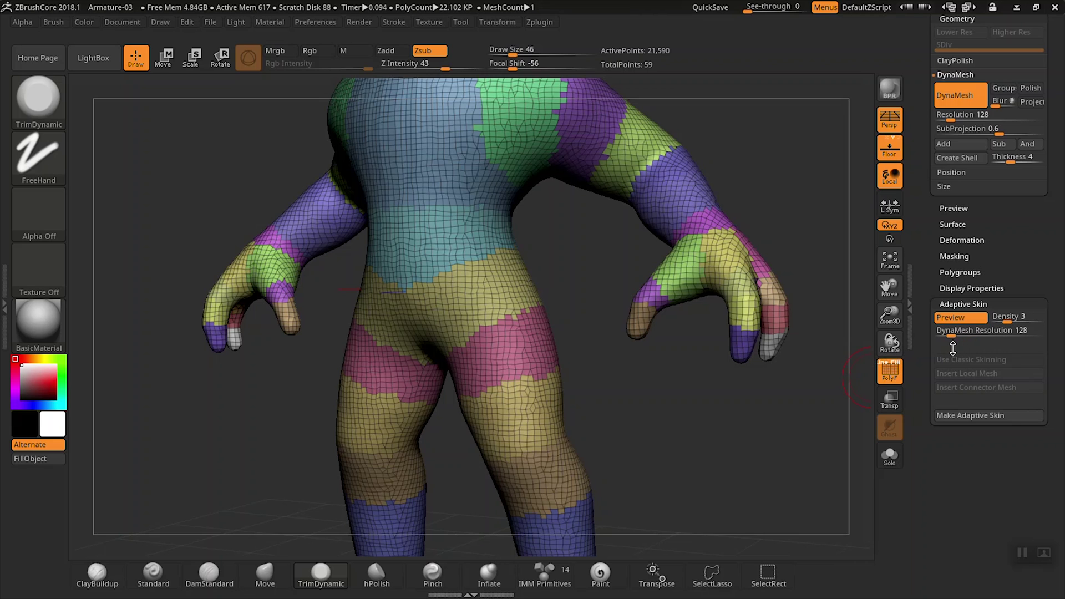
# - Set DynaMesh Resolution to 16 and refresh the blocky skin preview
pyautogui.click(951, 334)
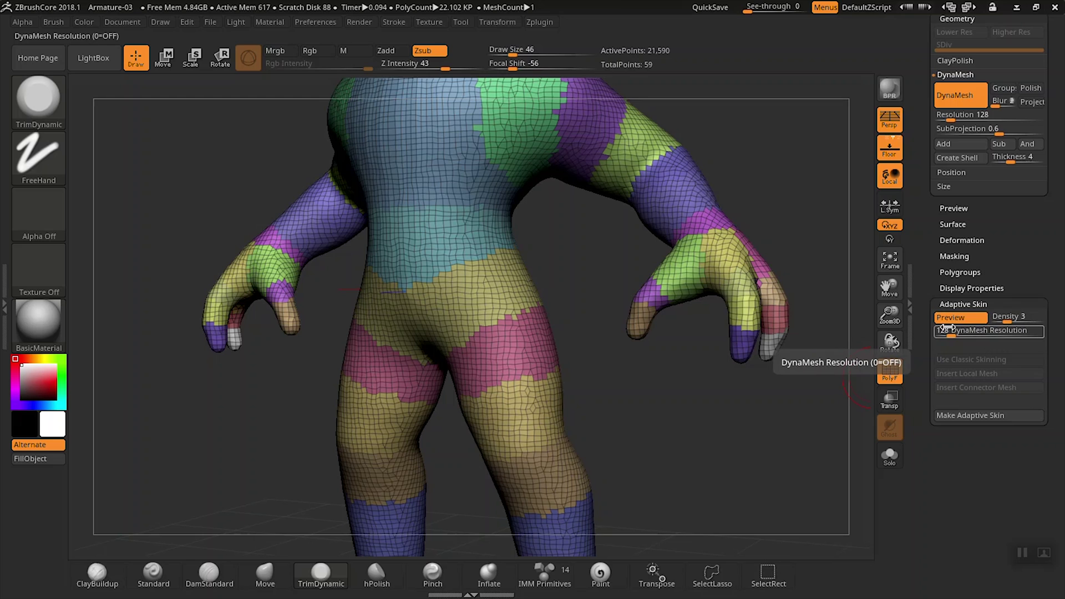
pyautogui.write('0')
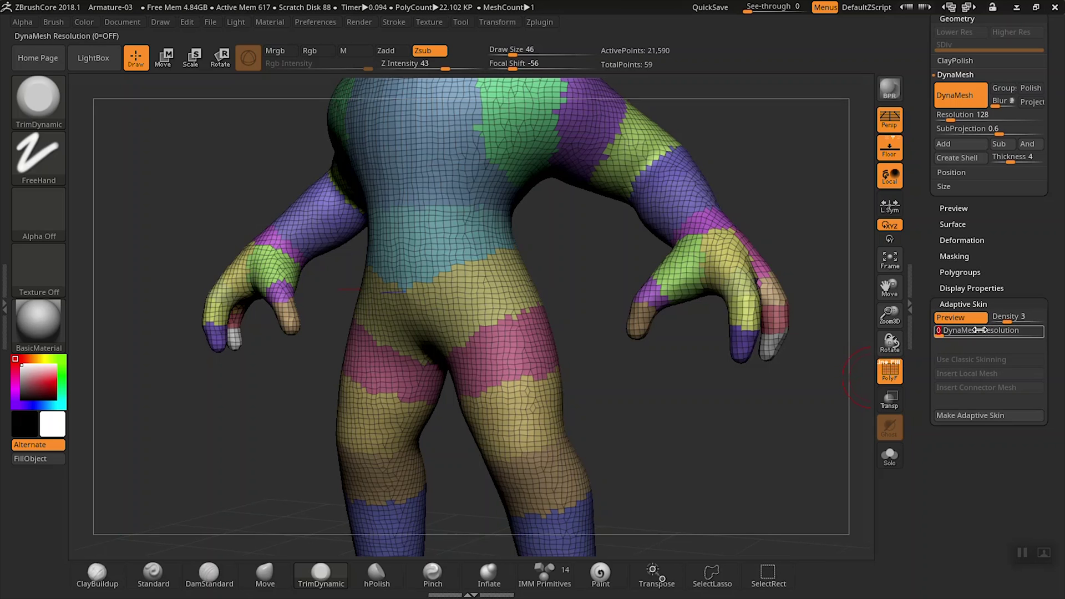
pyautogui.write('16')
pyautogui.press('Return')
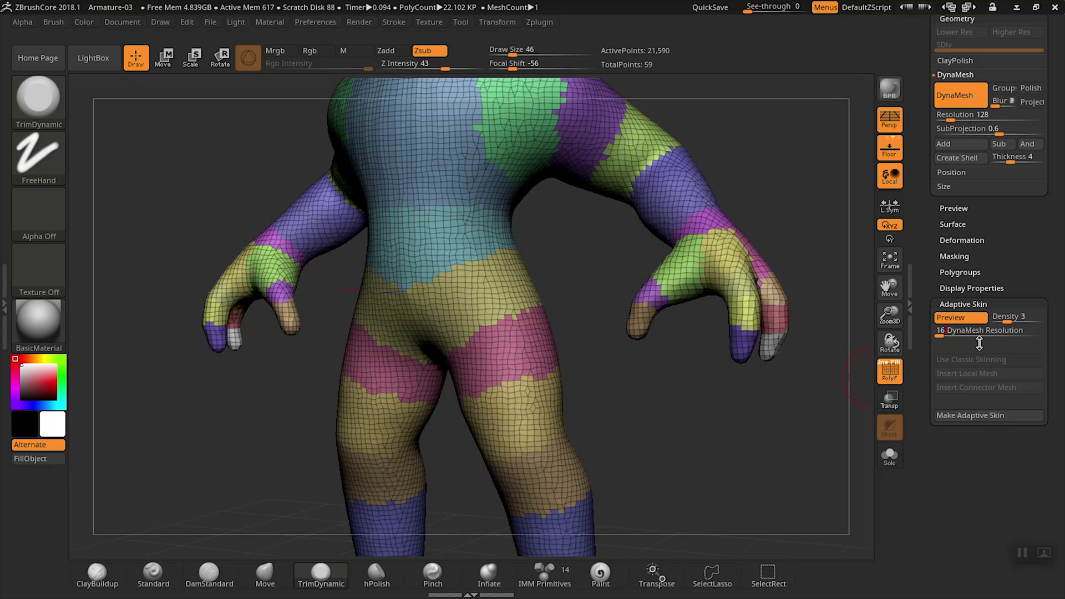
pyautogui.click(965, 318)
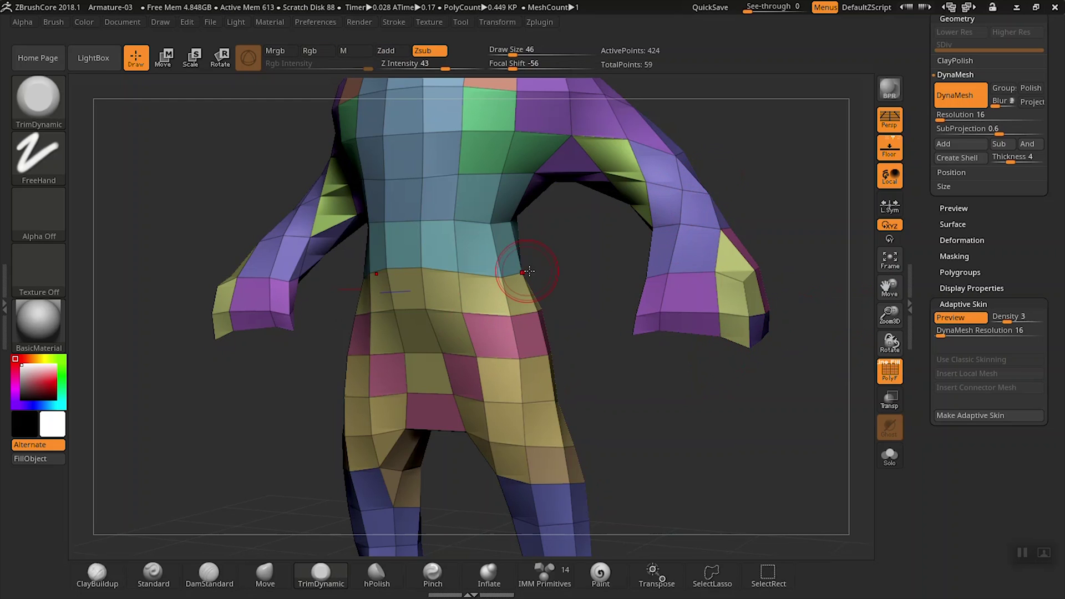
# - Raise DynaMesh Resolution to 64
pyautogui.click(956, 331)
pyautogui.write('32')
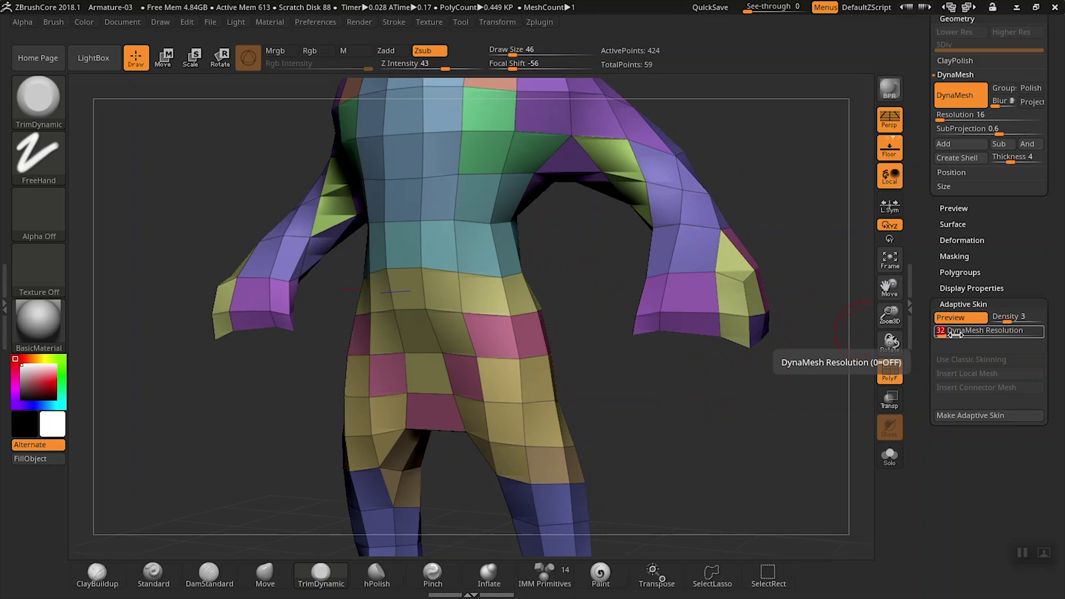
pyautogui.press('BackSpace')
pyautogui.press('BackSpace')
pyautogui.write('64')
pyautogui.press('Return')
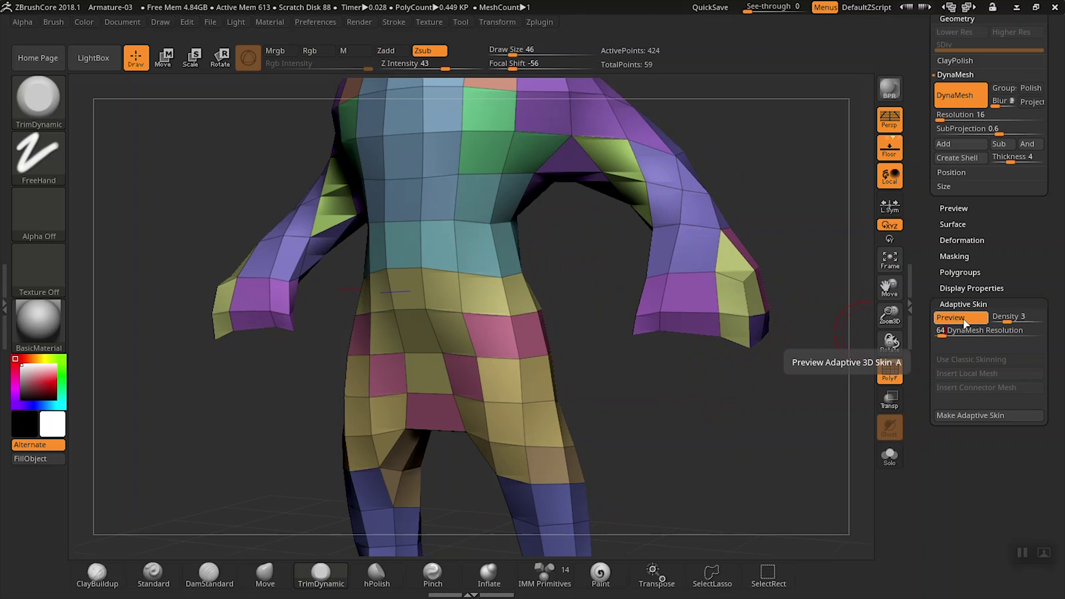
# - Refresh the preview at resolution 64, then set DynaMesh Resolution to 128 and rebuild the preview
pyautogui.click(965, 318)
pyautogui.click(966, 319)
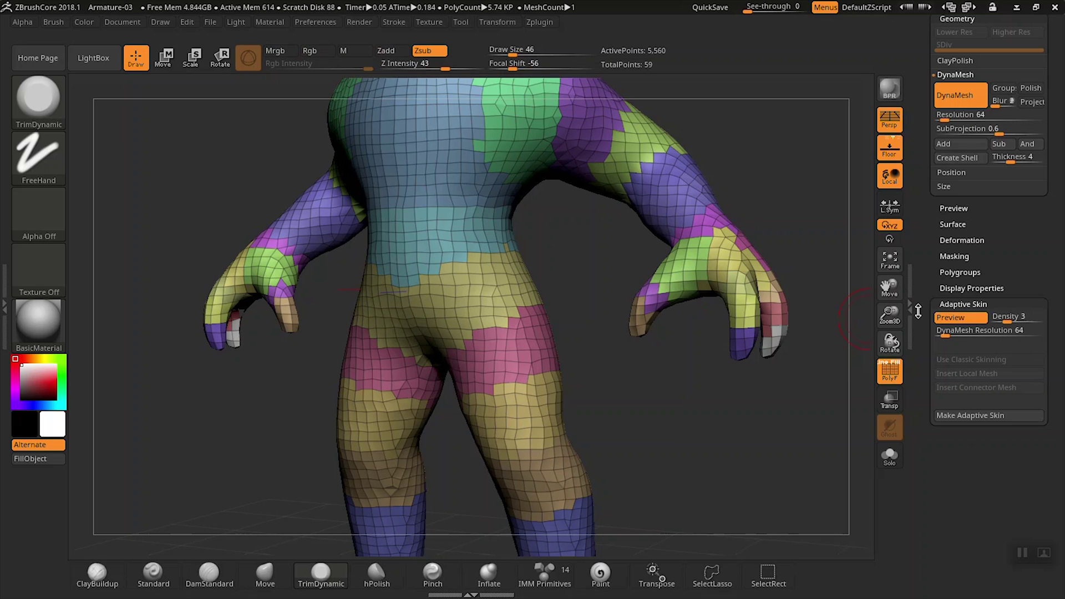
pyautogui.click(944, 328)
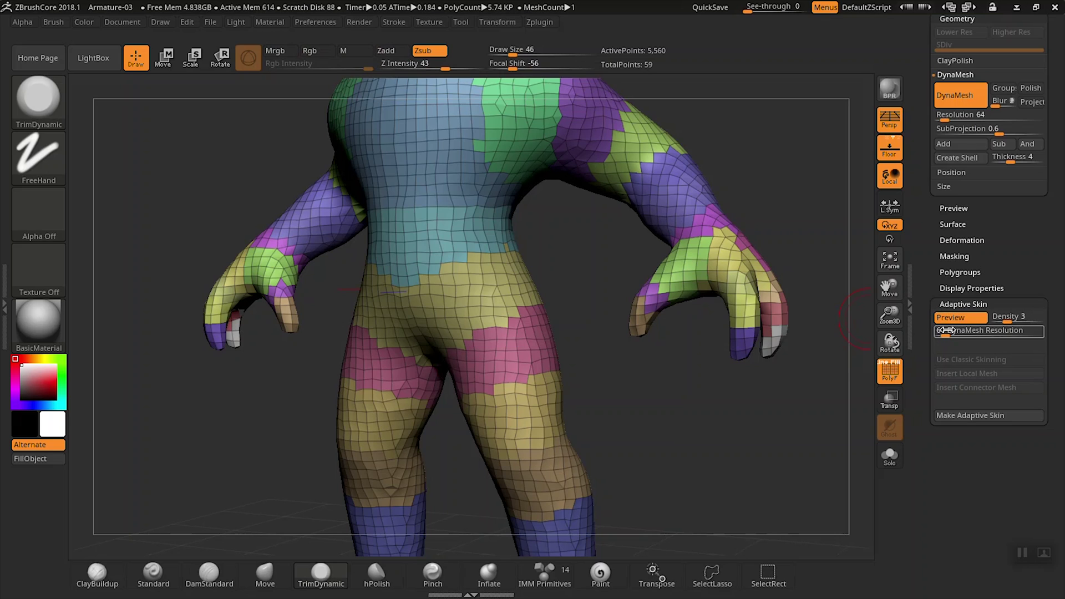
pyautogui.write('128')
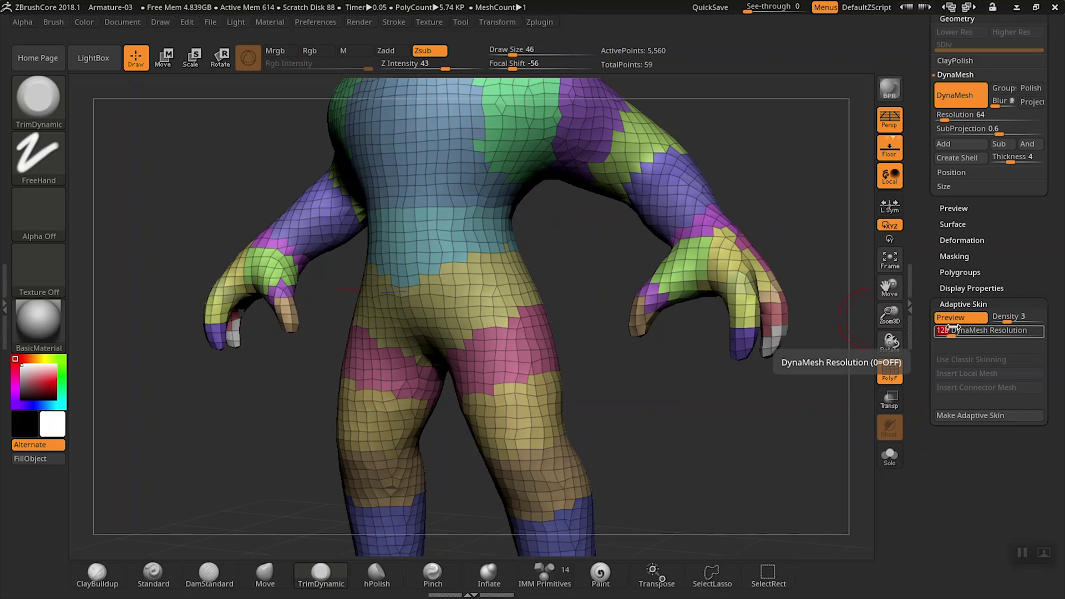
pyautogui.press('Return')
pyautogui.click(968, 315)
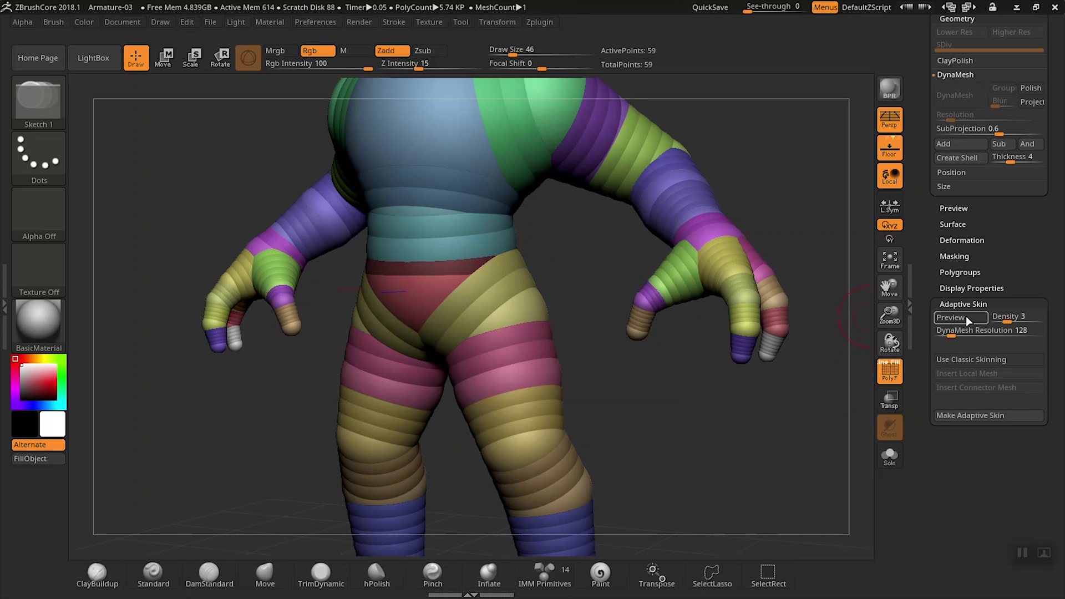
pyautogui.click(968, 317)
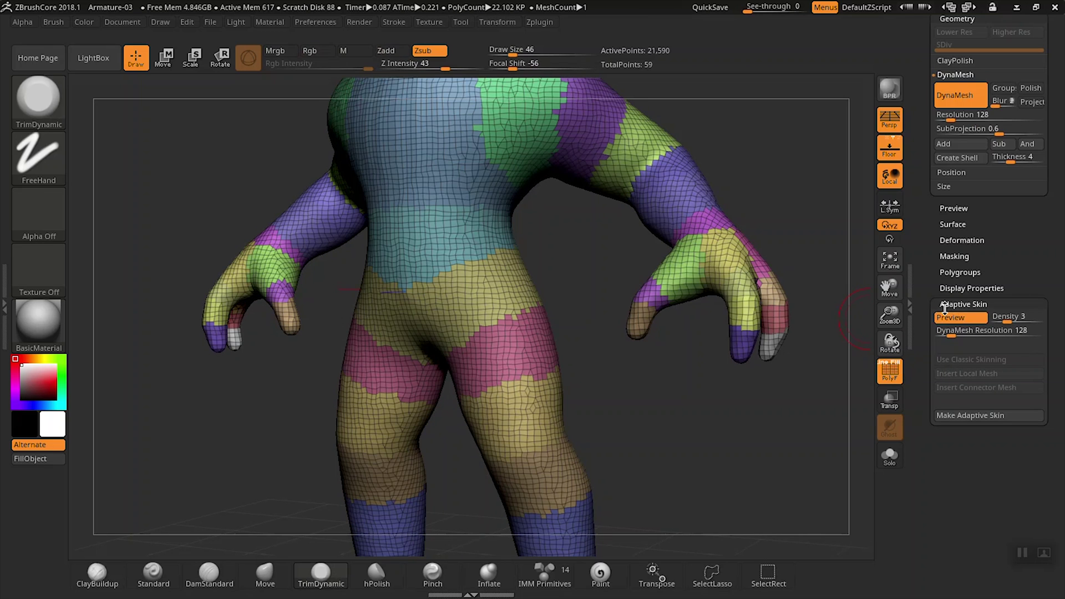
# - Try skin Density 2, return it to 3, and refresh the preview
pyautogui.click(1007, 318)
pyautogui.write('2')
pyautogui.press('Return')
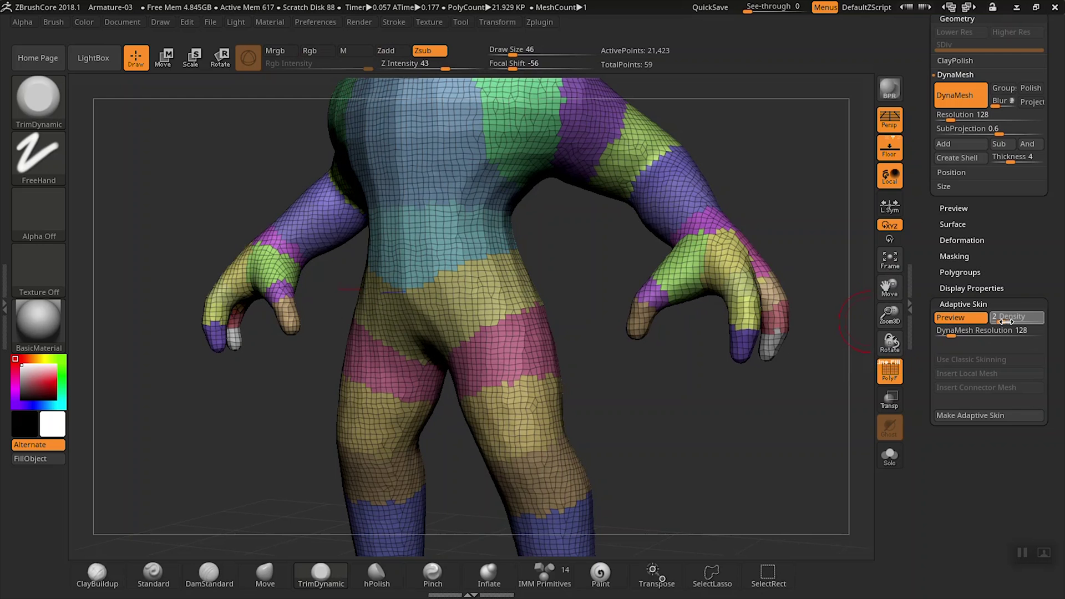
pyautogui.click(1005, 321)
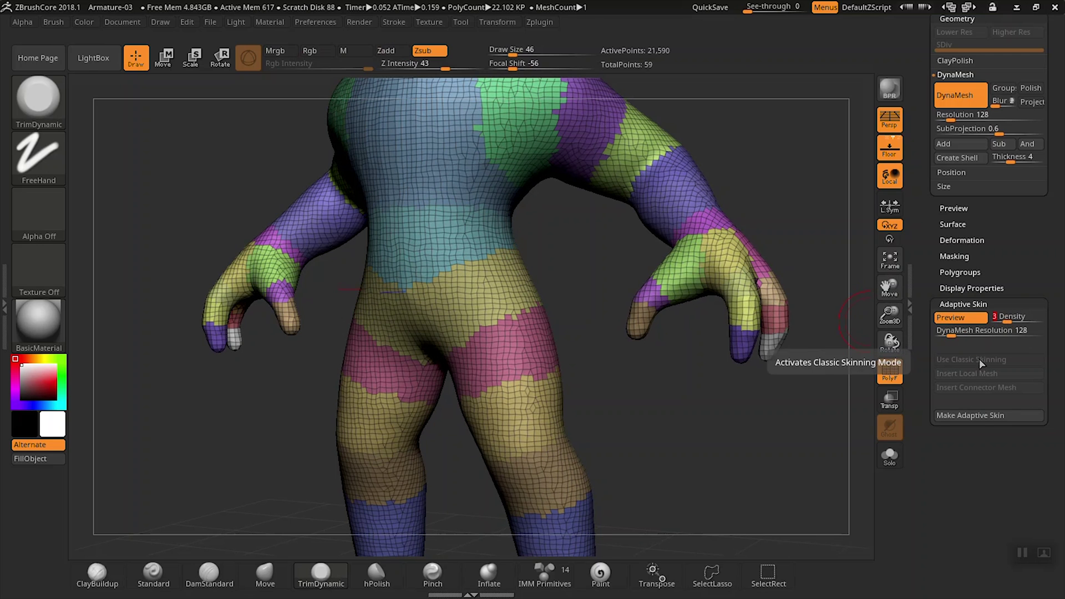
pyautogui.click(960, 322)
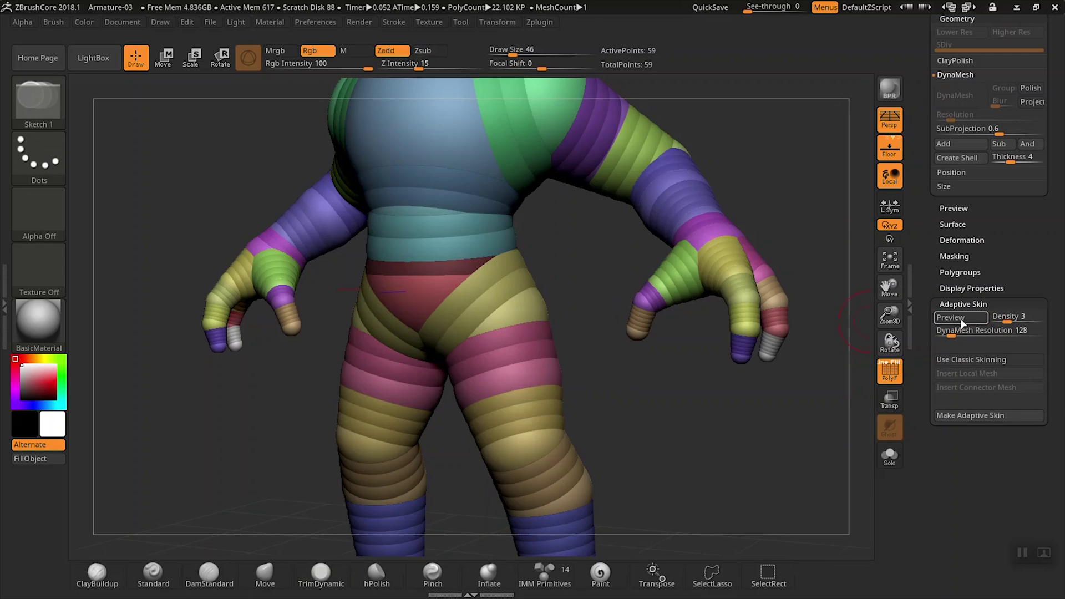
pyautogui.click(963, 321)
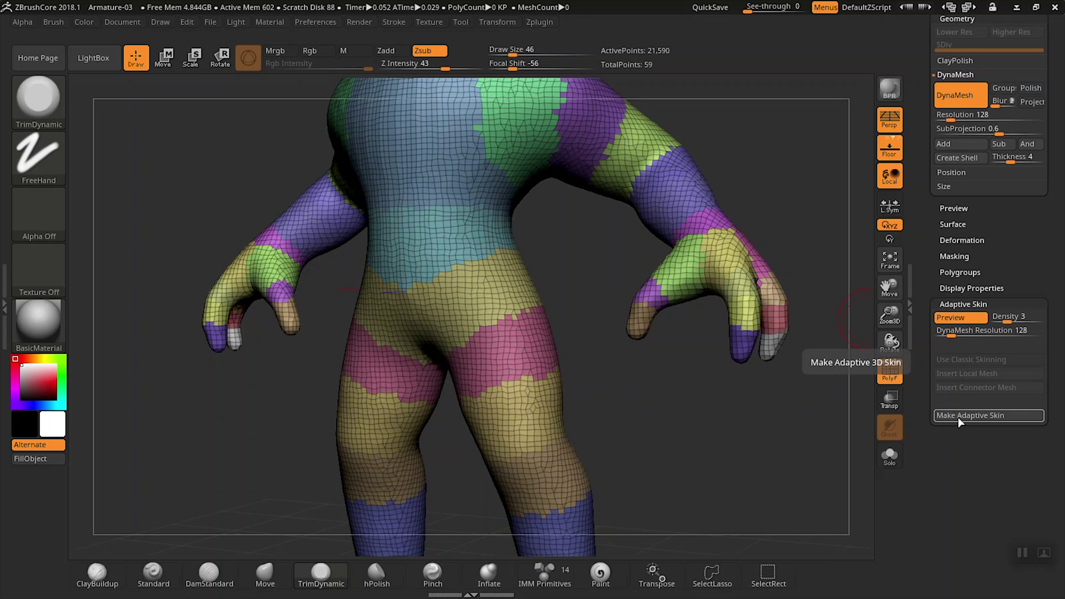
# - Make the adaptive skin, creating the Skin_CaveTroll1 tool, and zoom out to show the whole troll
pyautogui.click(958, 418)
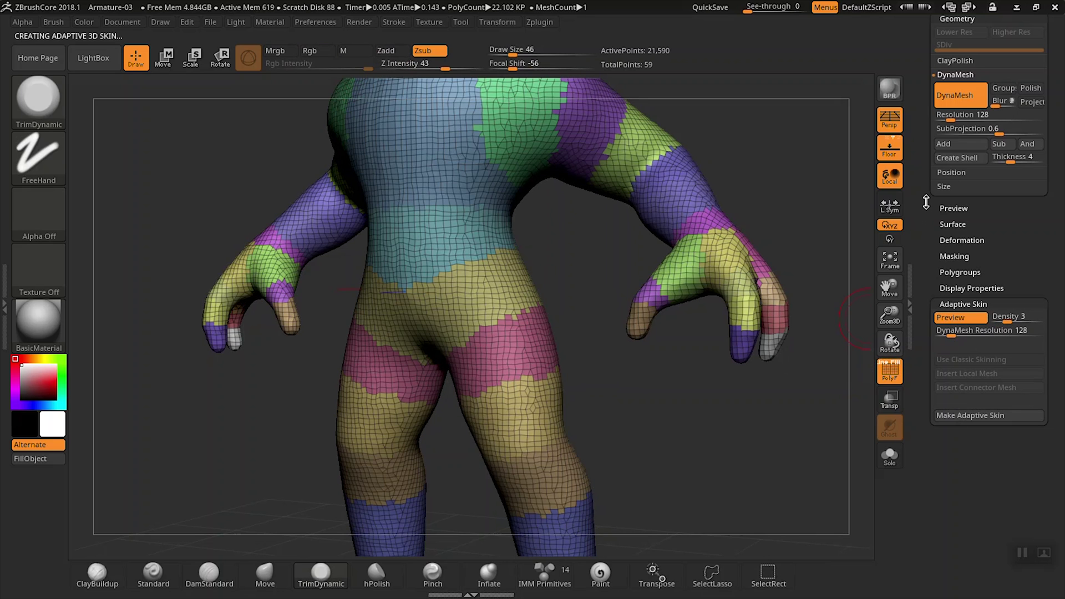
pyautogui.scroll(10, 926, 203)
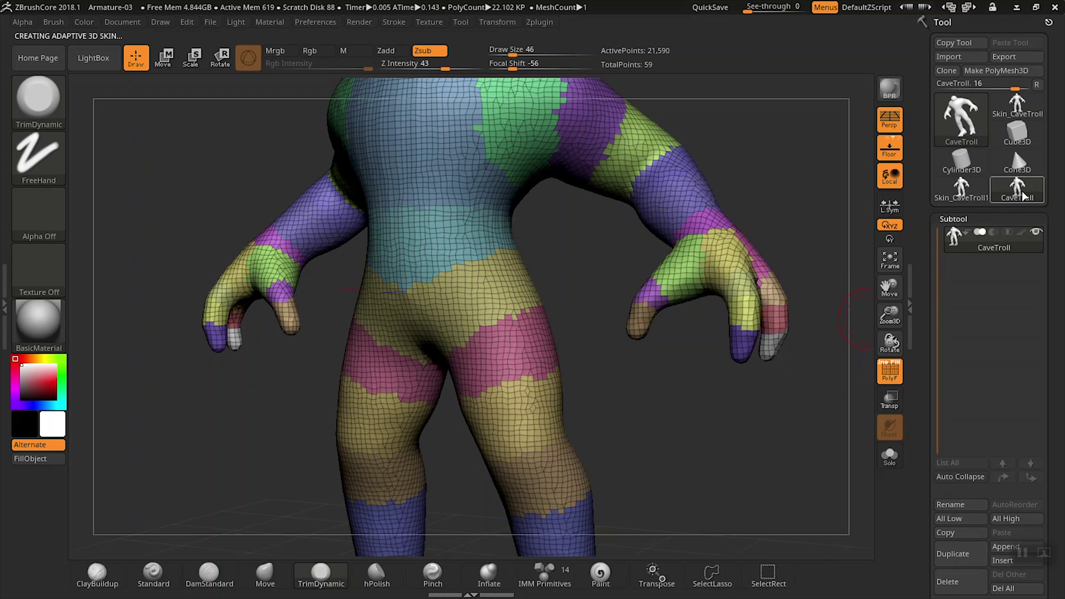
pyautogui.moveTo(1025, 197)
pyautogui.moveTo(724, 431); pyautogui.dragTo(690, 360)
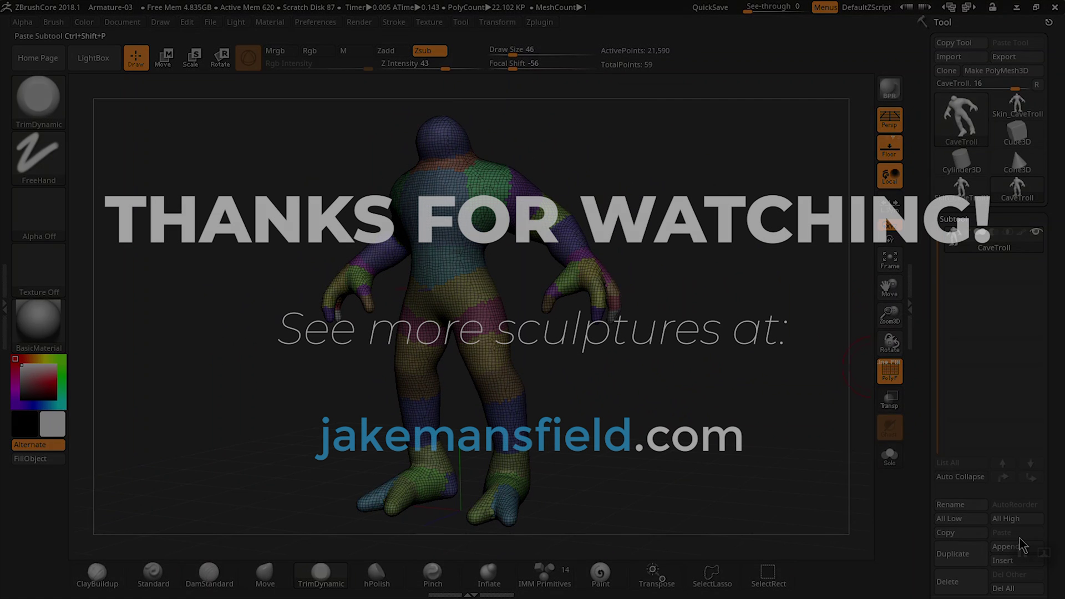